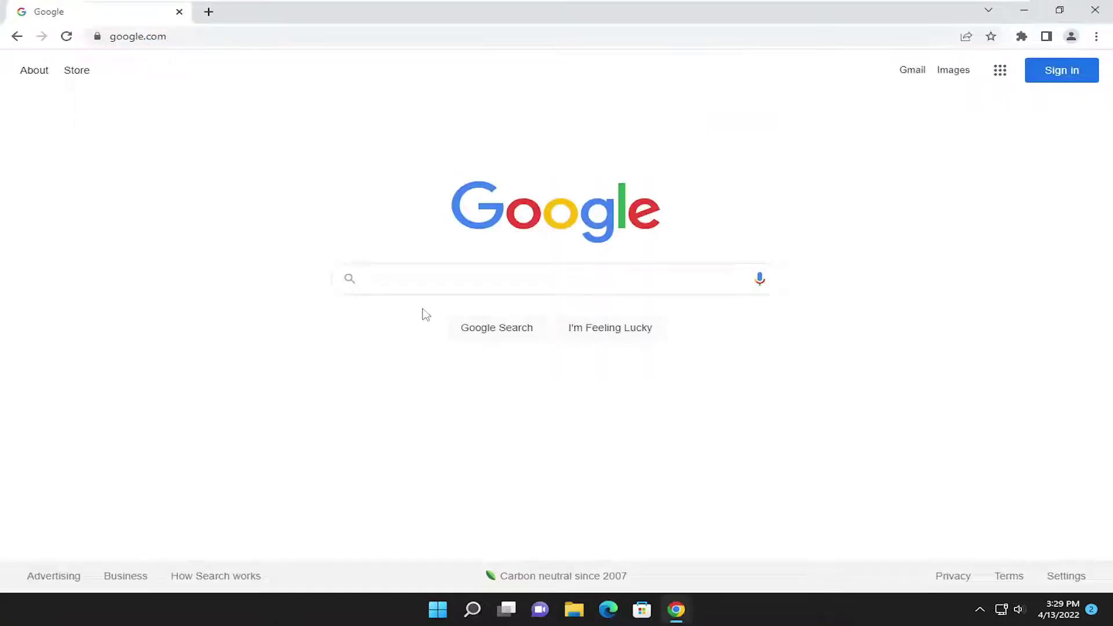
Step: Search 'directx download', download dxwebsetup.exe from Microsoft's DirectX End-User Runtime page, and open it
type("directx down")
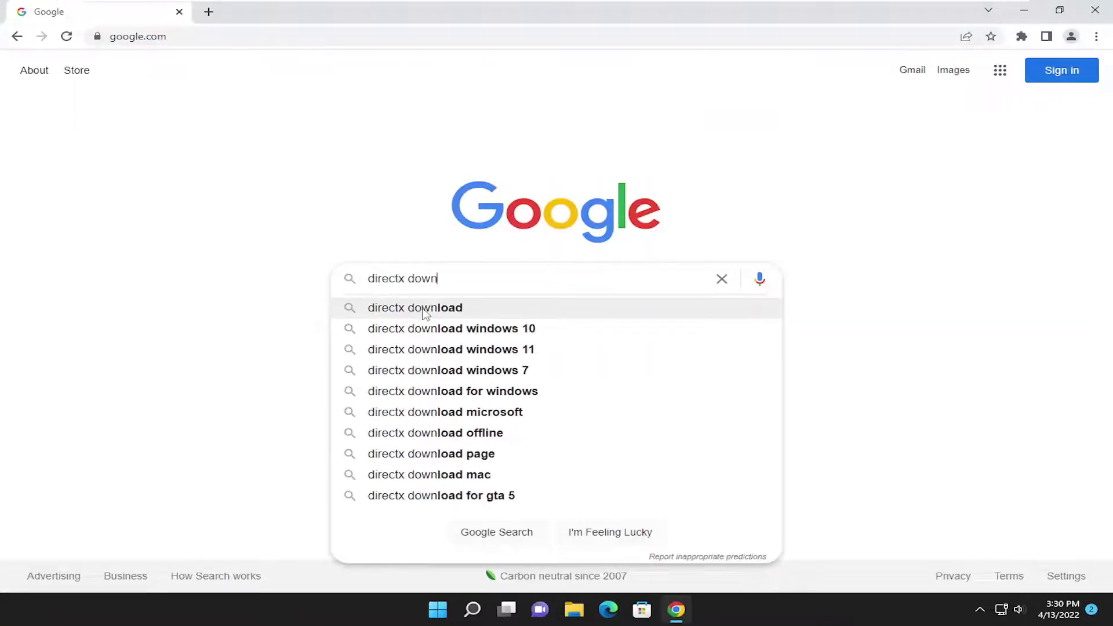
type("load")
key("Return")
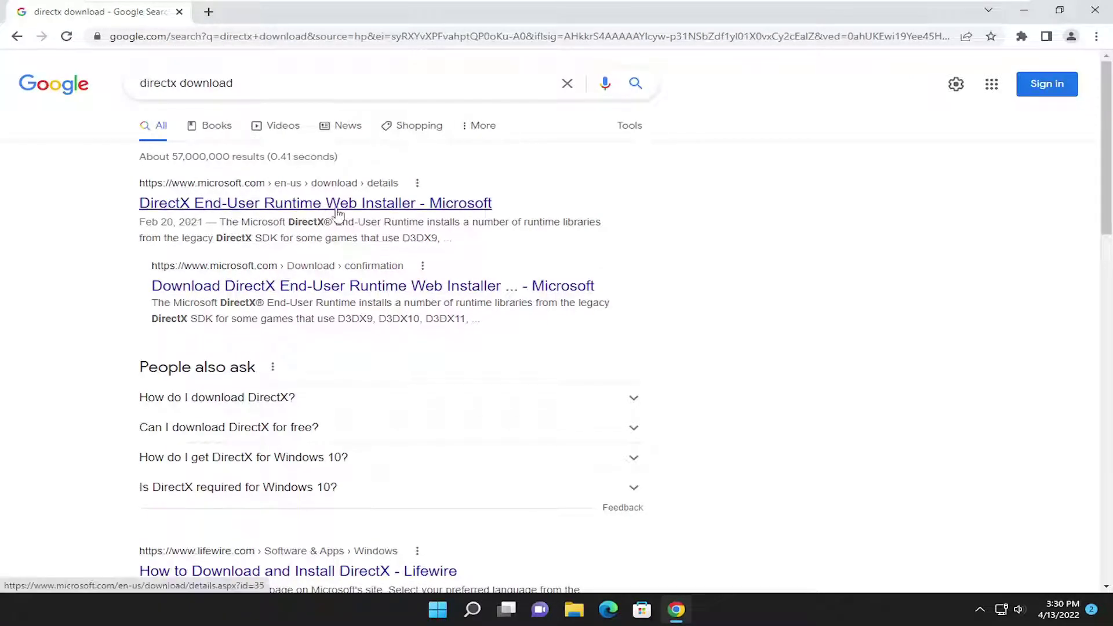
left_click(404, 208)
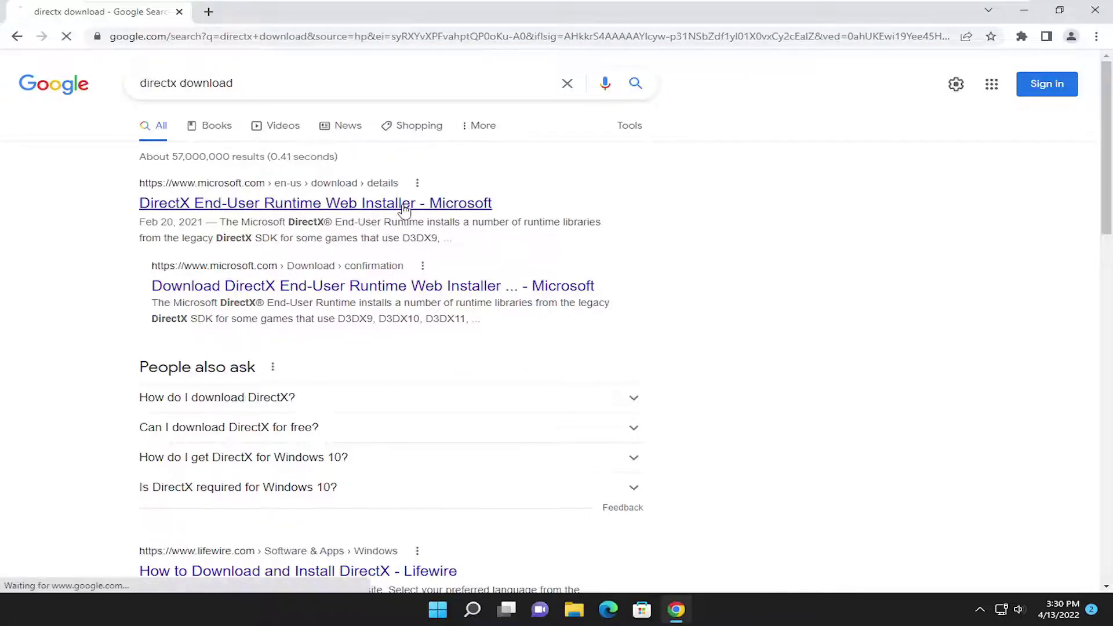
scroll(562, 417, "down", 2)
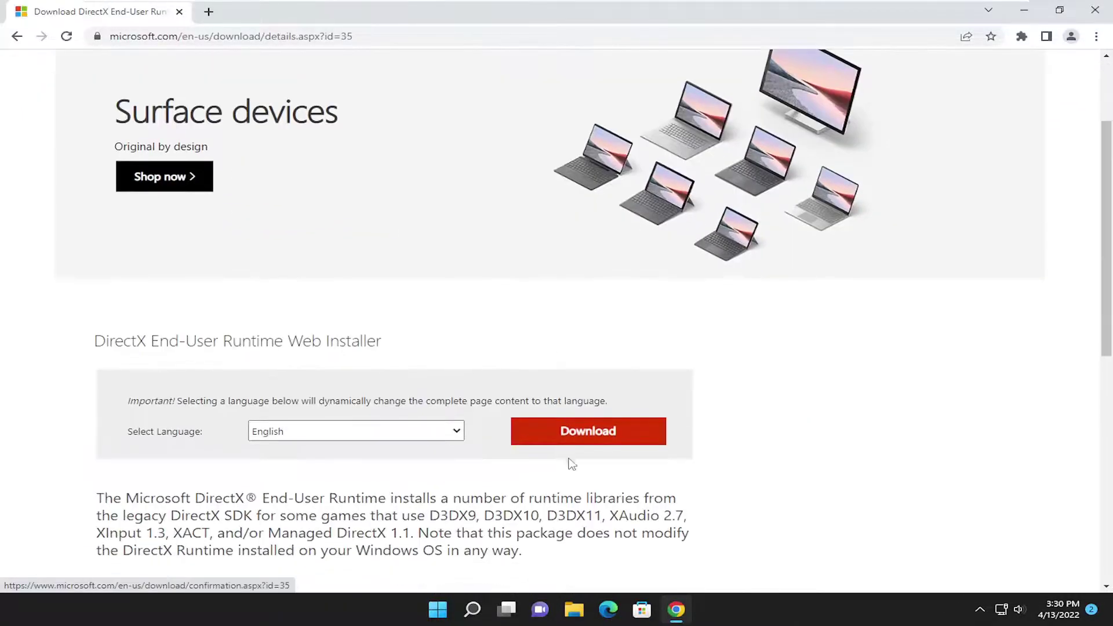
left_click(558, 436)
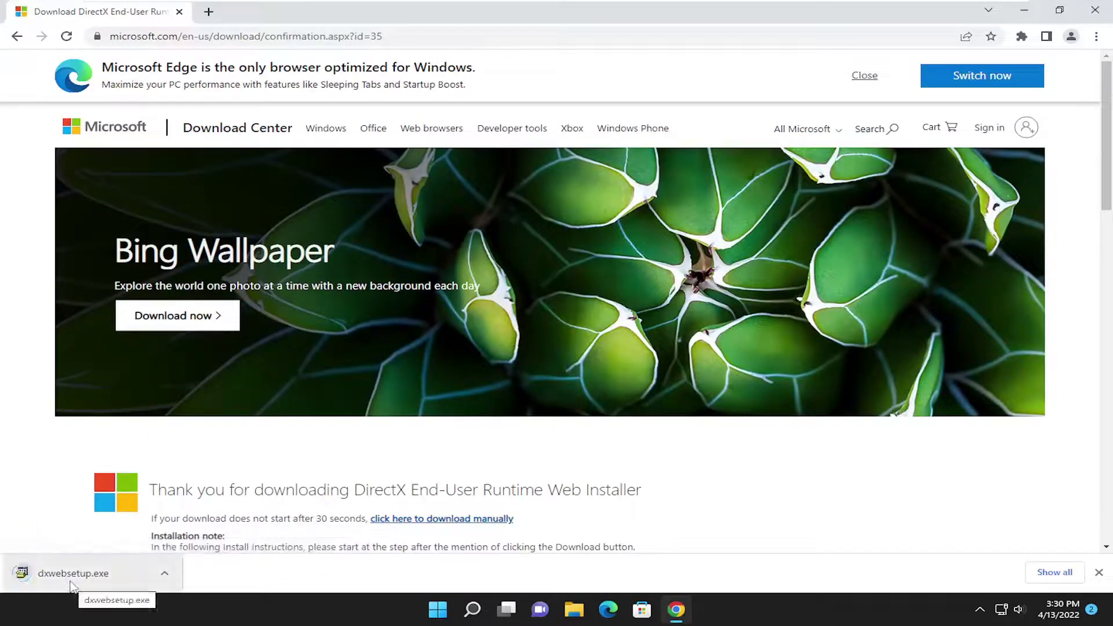
left_click(72, 585)
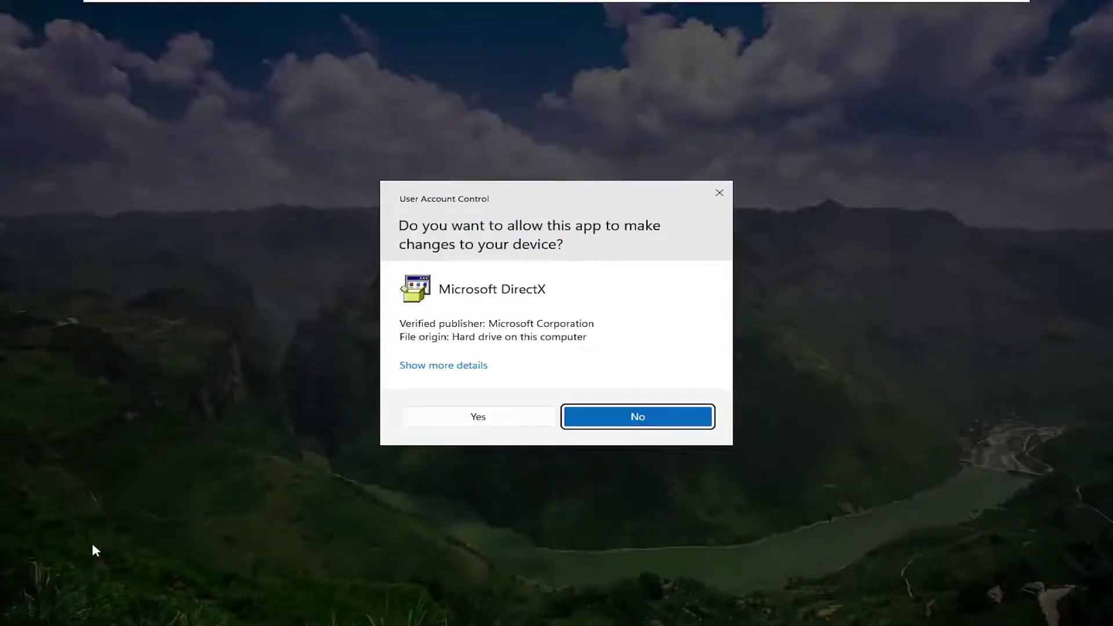
Step: Allow the DirectX installer through UAC, close Chrome, and centre the setup window
left_click(471, 419)
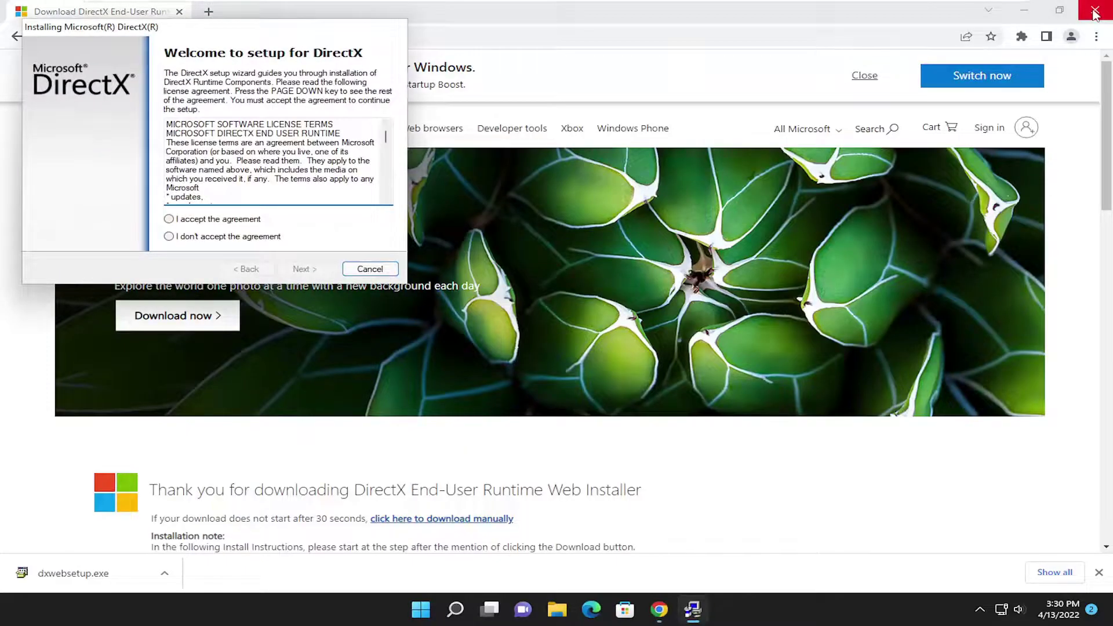
left_click(1094, 13)
left_click_drag(250, 27, 581, 145)
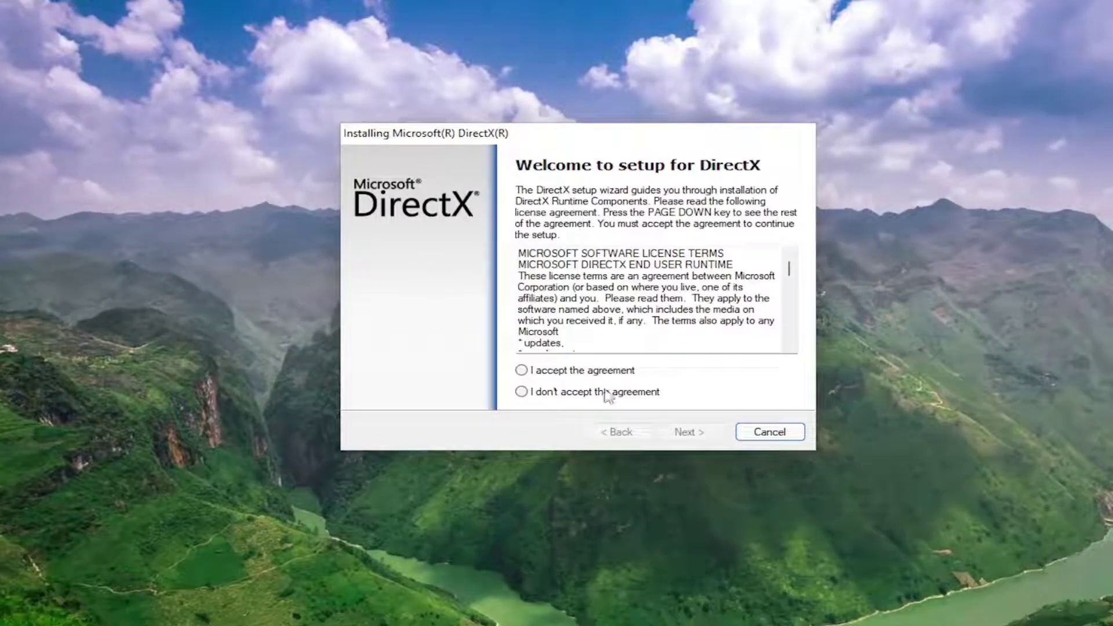
Step: Accept the DirectX licence agreement and decline installing the Bing Bar
left_click(521, 370)
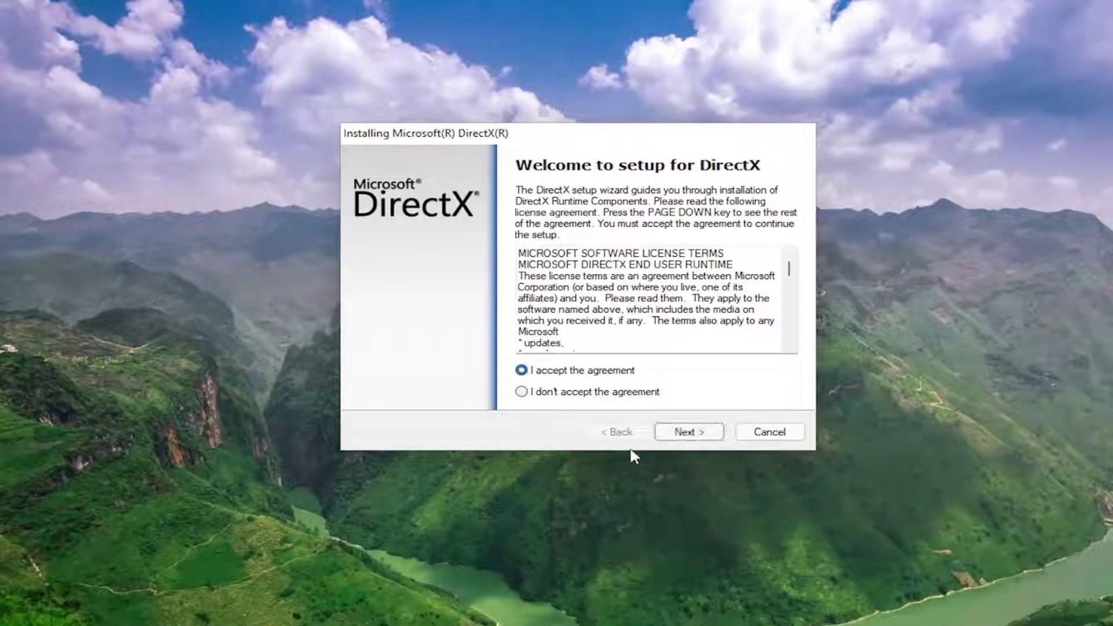
left_click(700, 433)
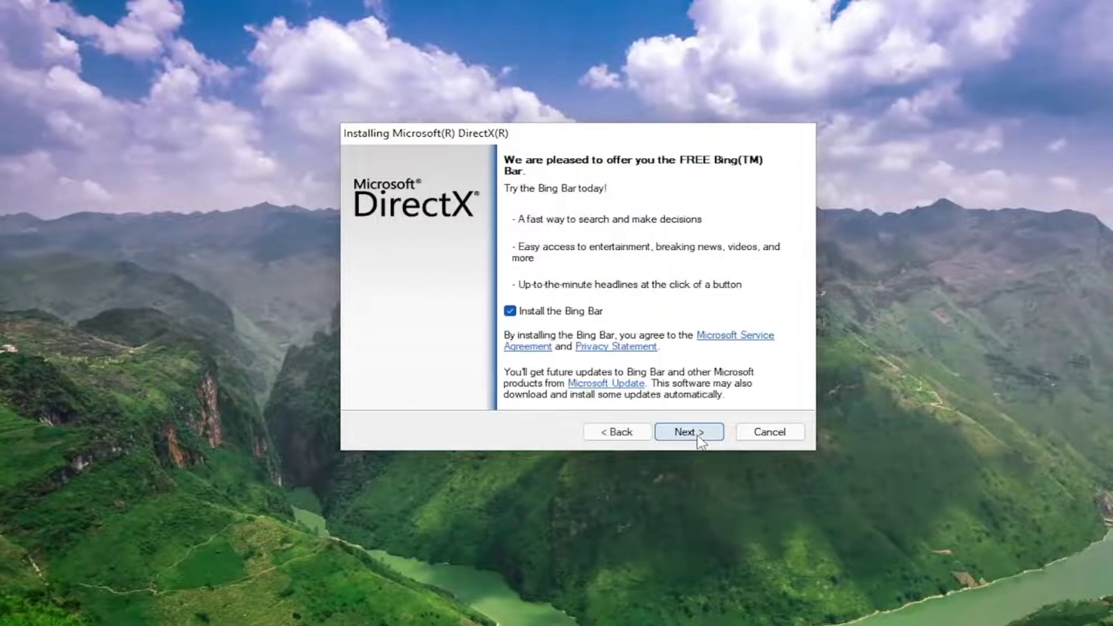
left_click(513, 315)
left_click(687, 432)
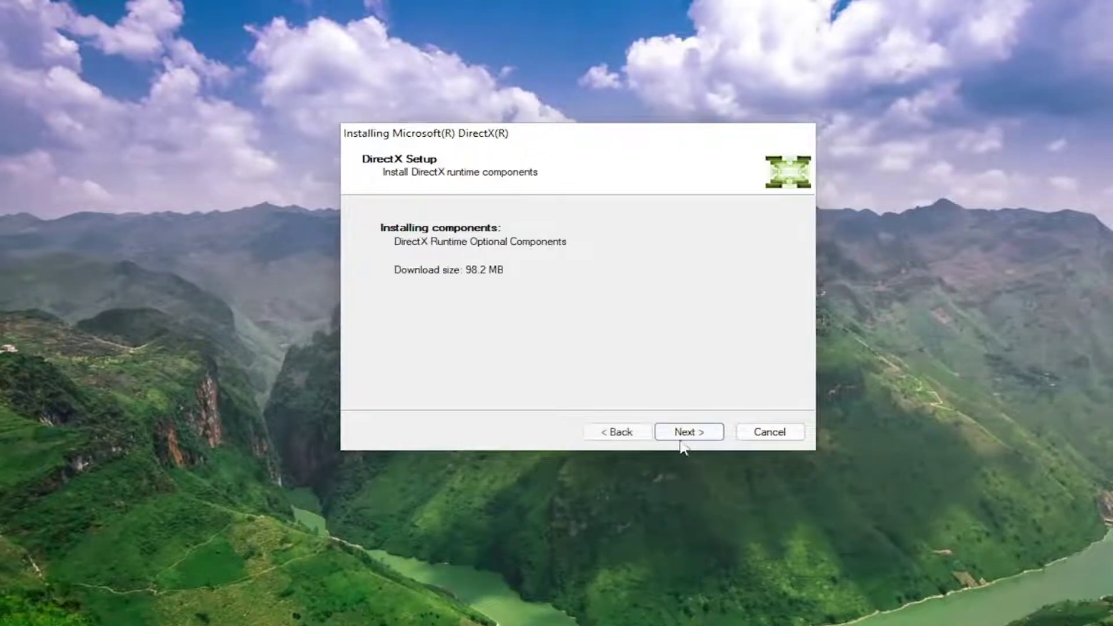
Step: Start downloading and installing the 98.2 MB DirectX Runtime Optional Components
left_click(685, 438)
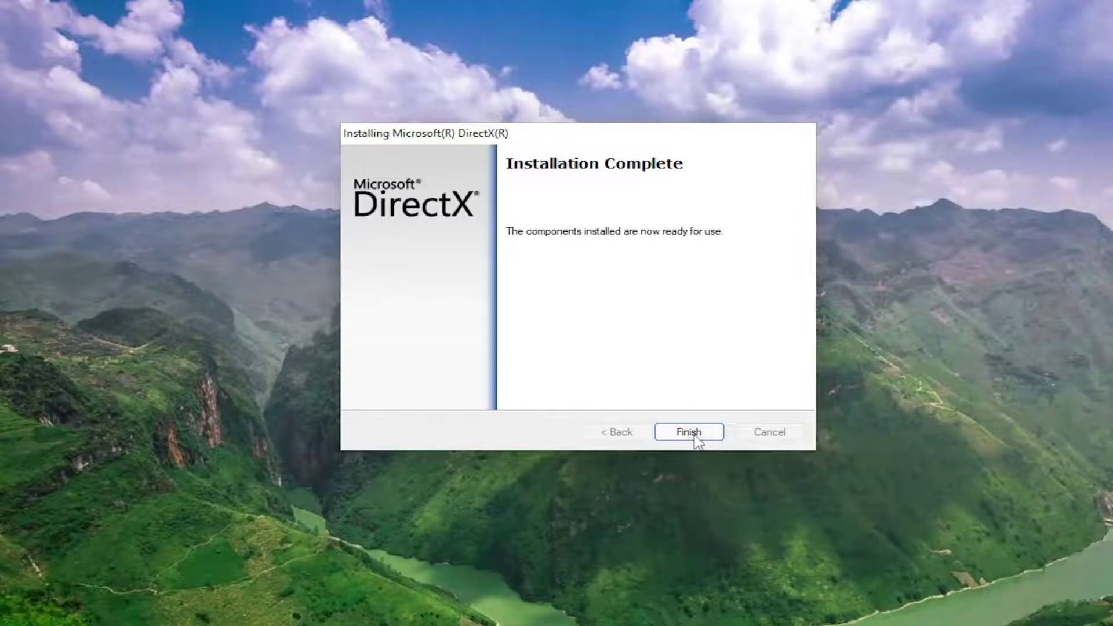
Step: Finish DirectX Setup and restart Windows through the Win+X shut down options
left_click(698, 441)
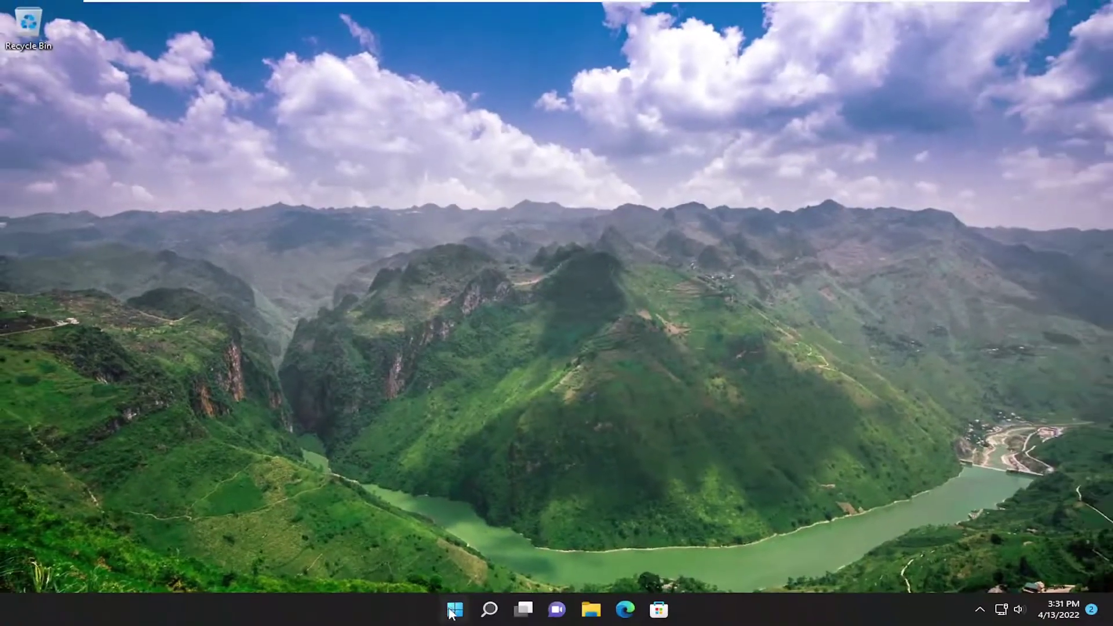
key("super+x")
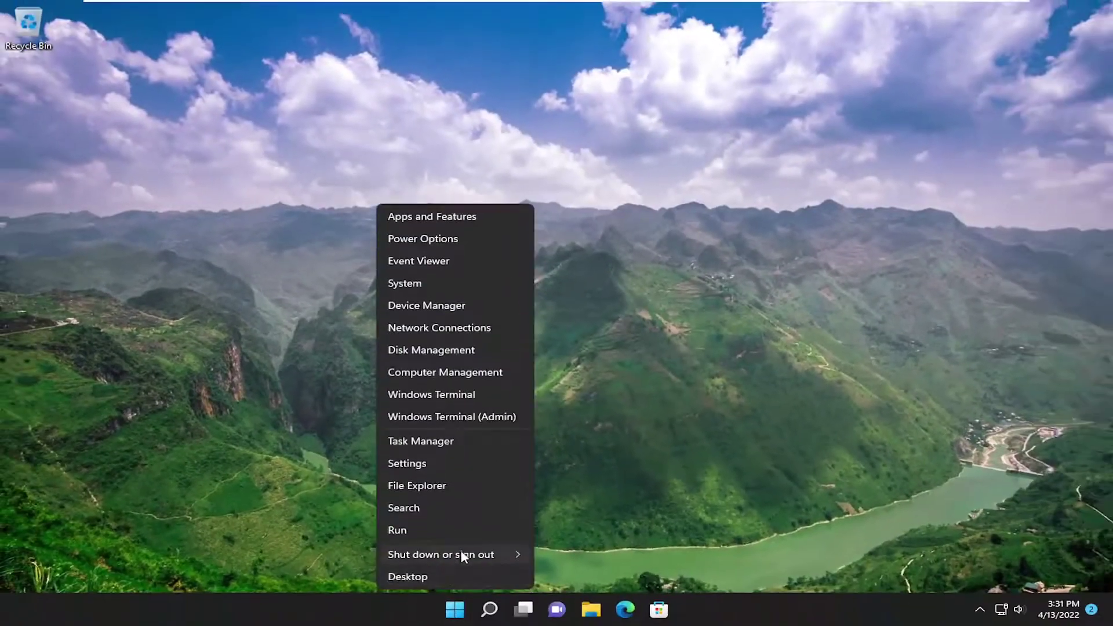
key("u")
key("r")
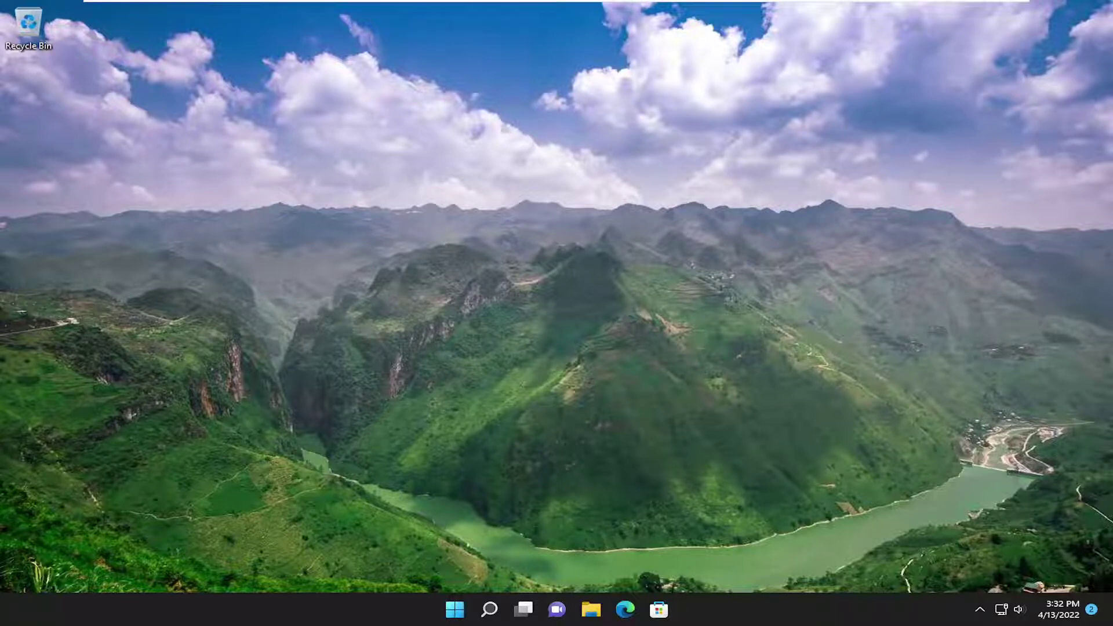
Step: Run Command Prompt as administrator from a 'cmd' search and reposition its window
left_click(488, 614)
type("cmd")
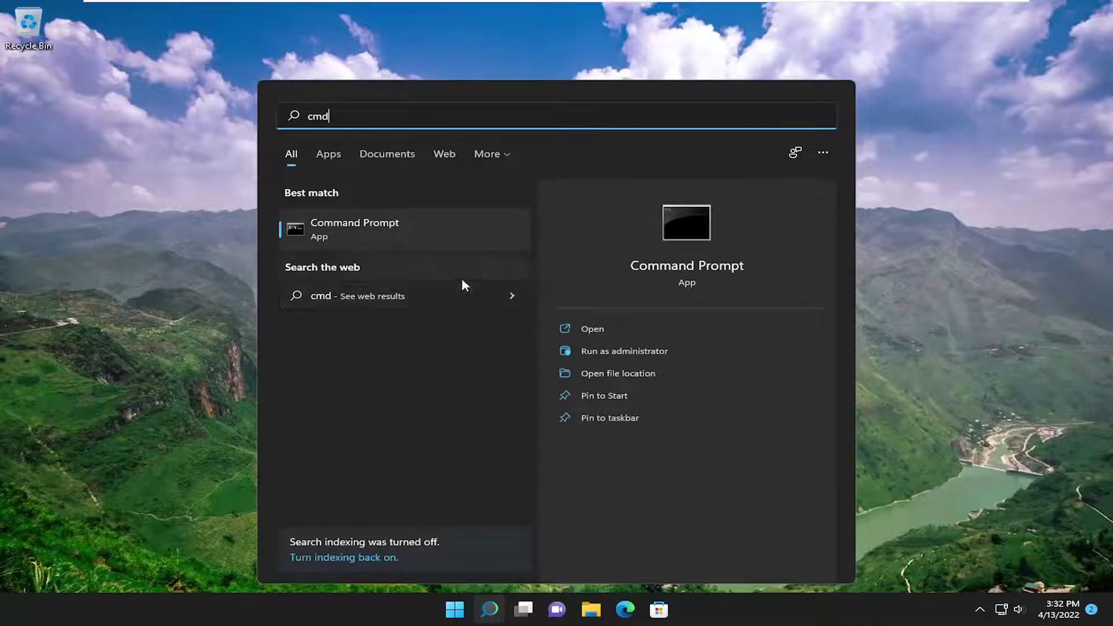
right_click(369, 224)
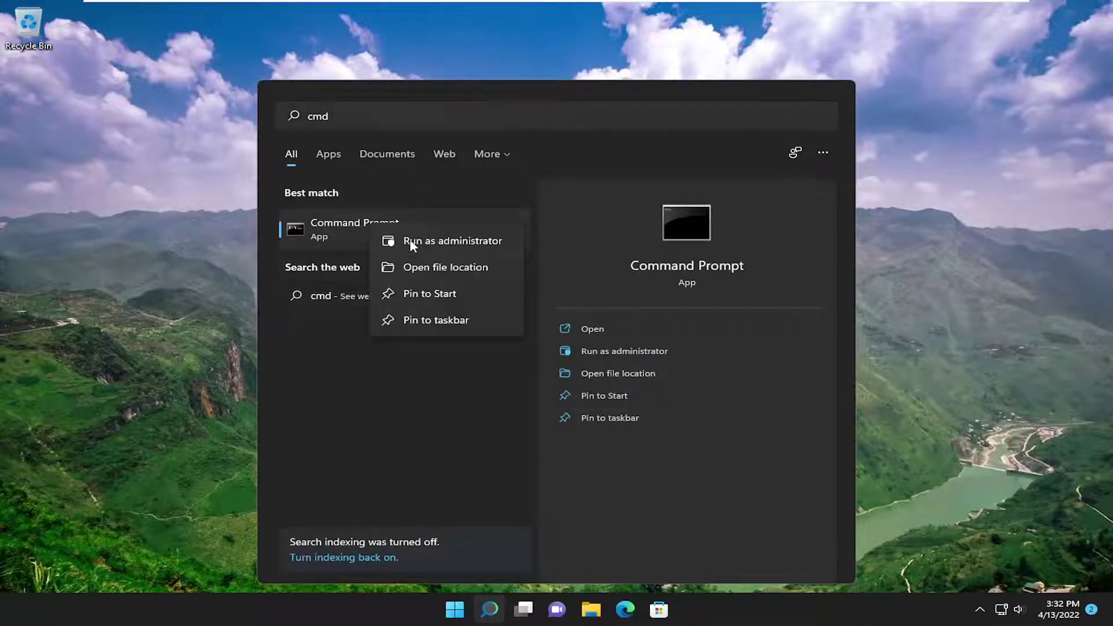
left_click(461, 241)
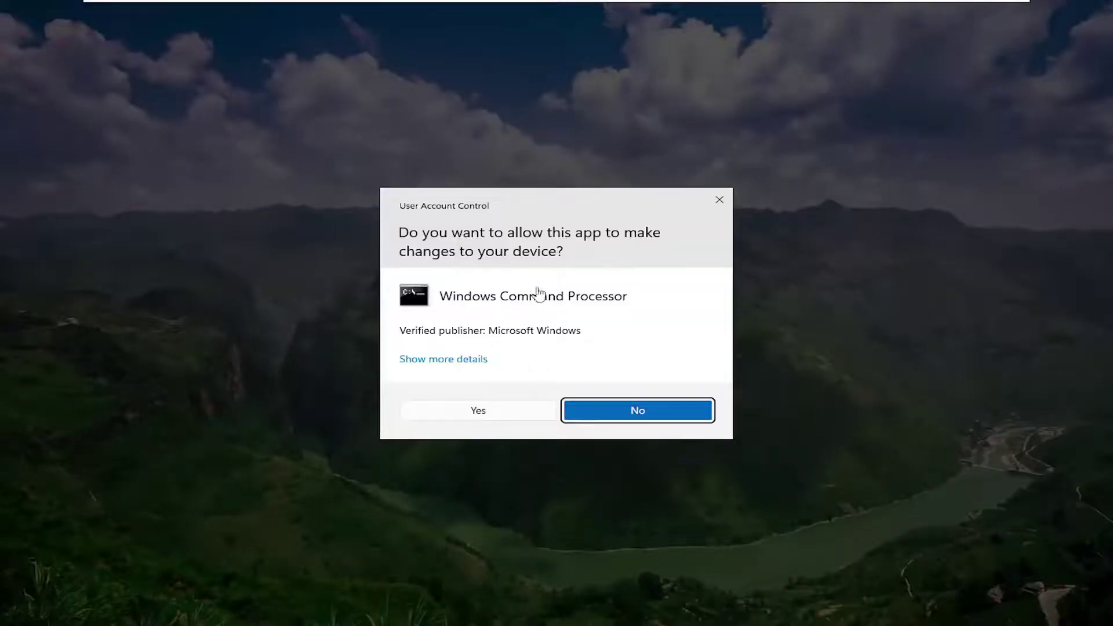
left_click(521, 414)
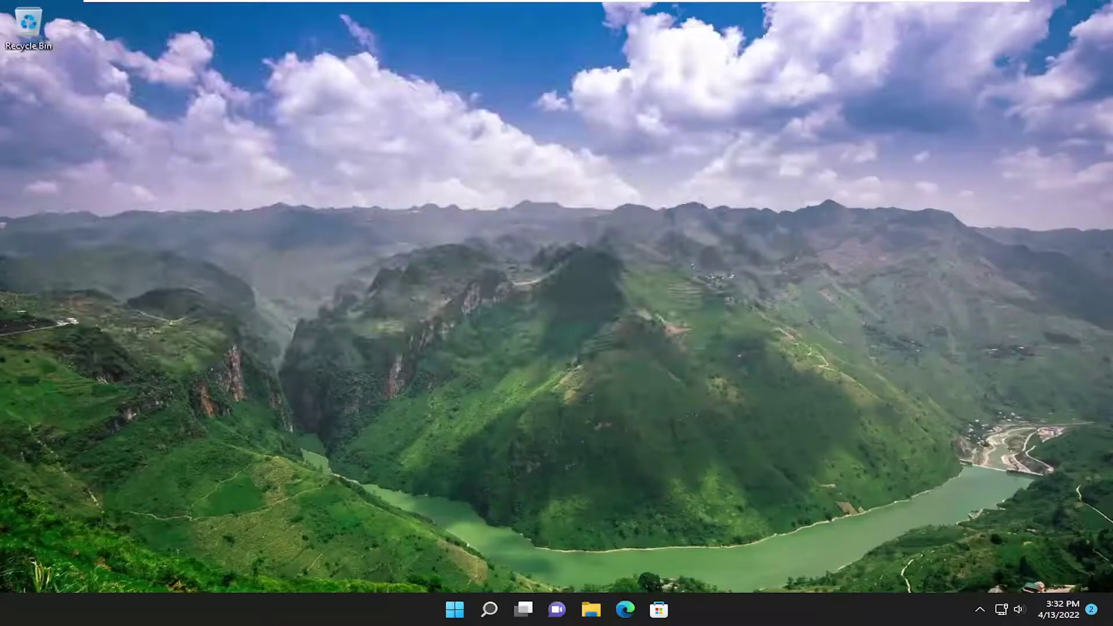
left_click_drag(393, 38, 510, 108)
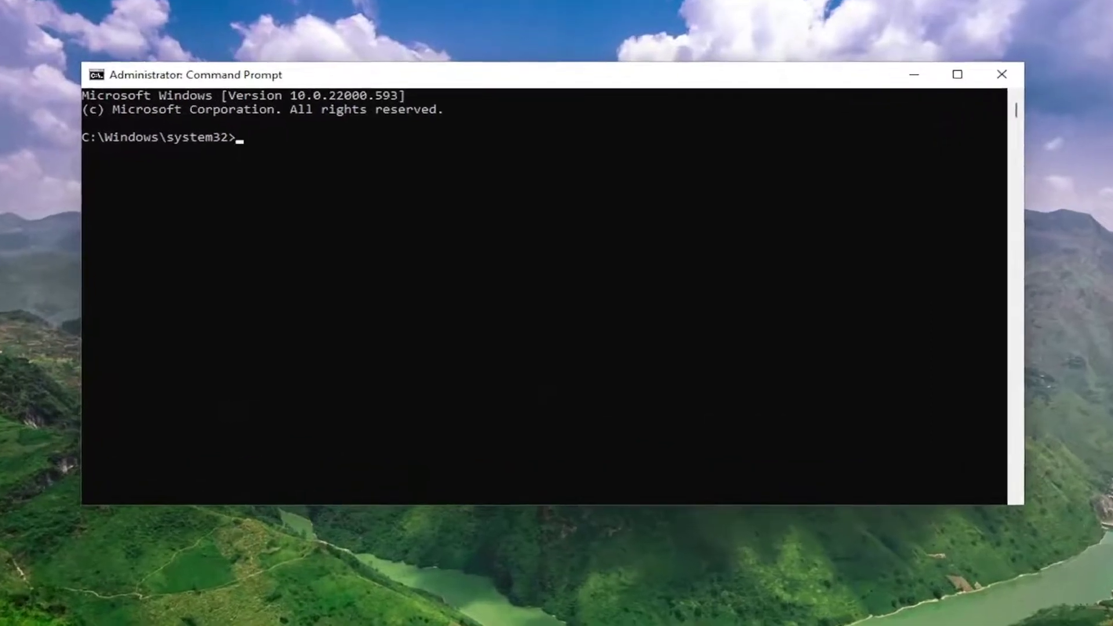
Step: Paste 'sfc /scannow' into the admin console and run the system file check
right_click(516, 69)
mouse_move(596, 207)
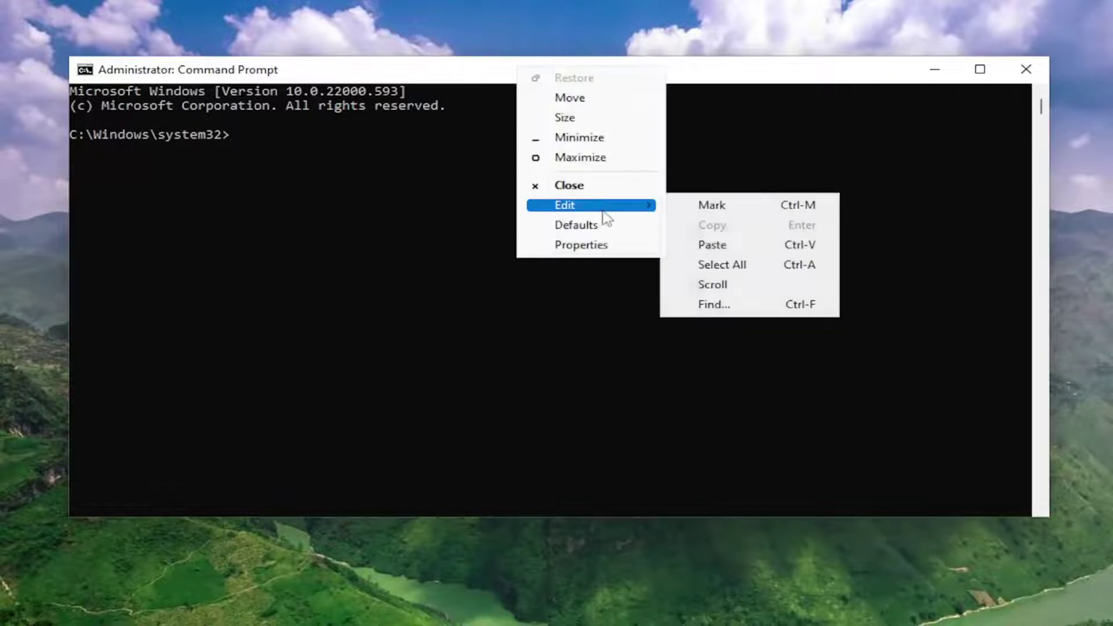
left_click(686, 244)
key("Return")
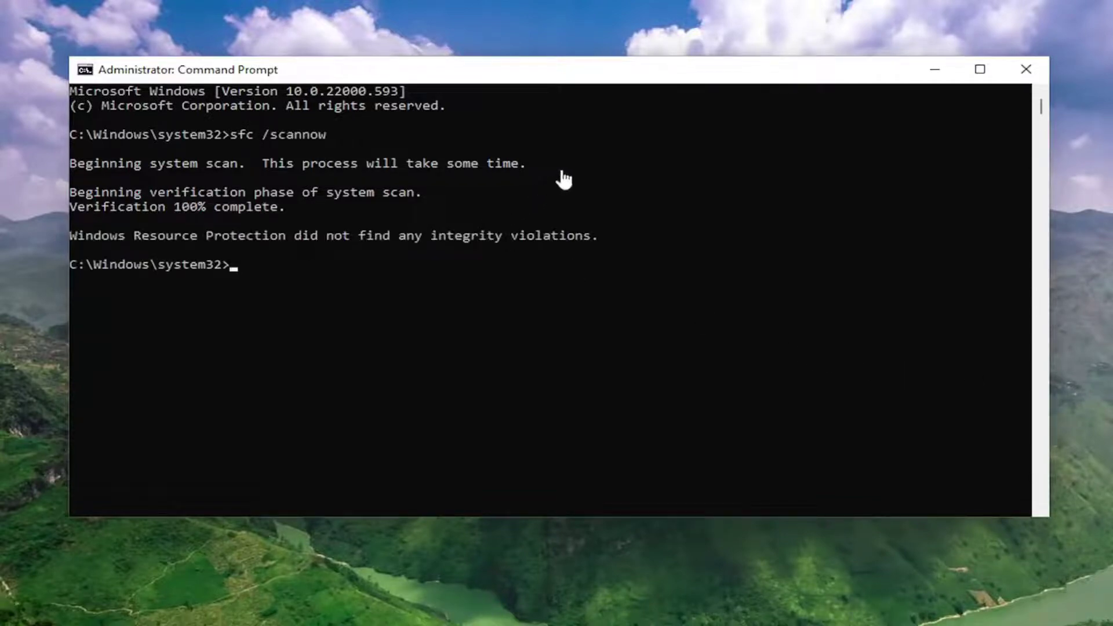
Step: Paste and run the DISM /restorehealth repair command in the admin console
right_click(550, 68)
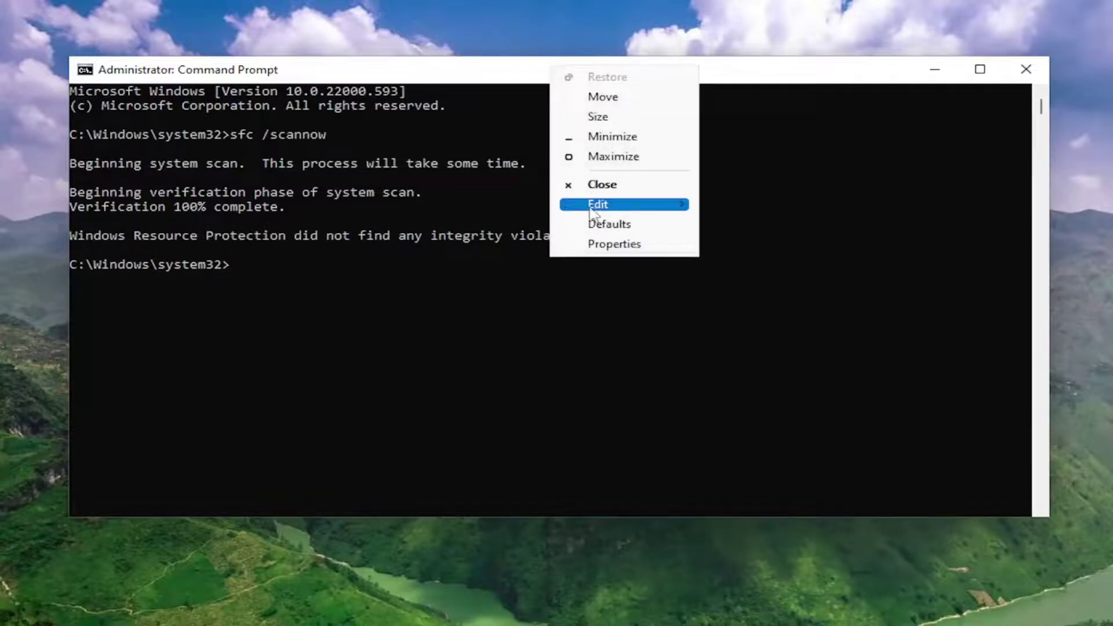
mouse_move(598, 204)
left_click(775, 261)
left_click(435, 322)
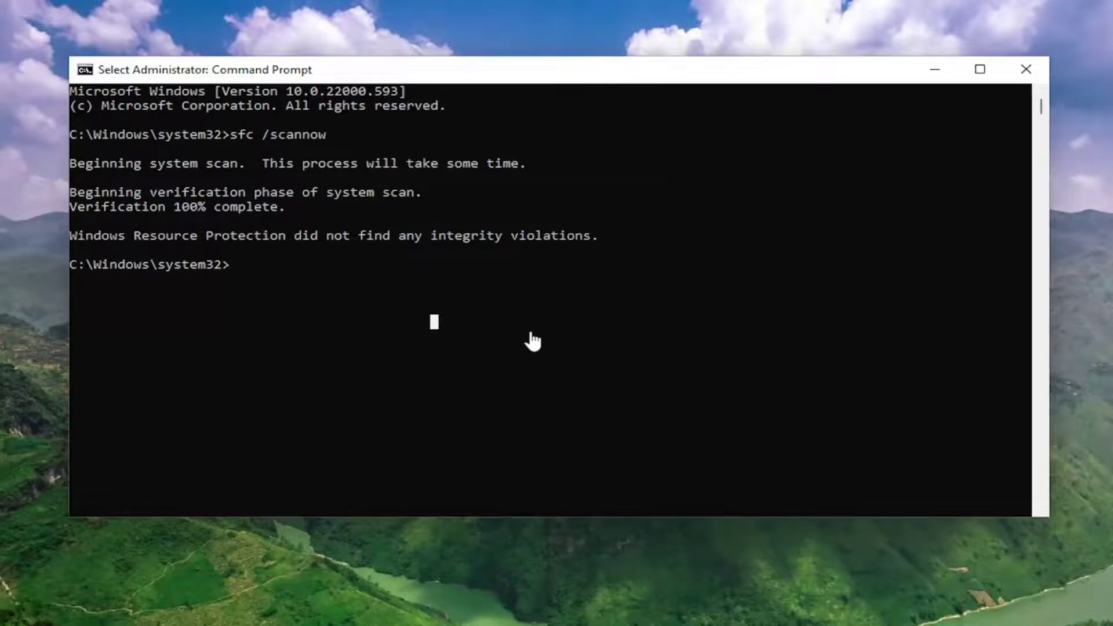
right_click(395, 288)
key("Return")
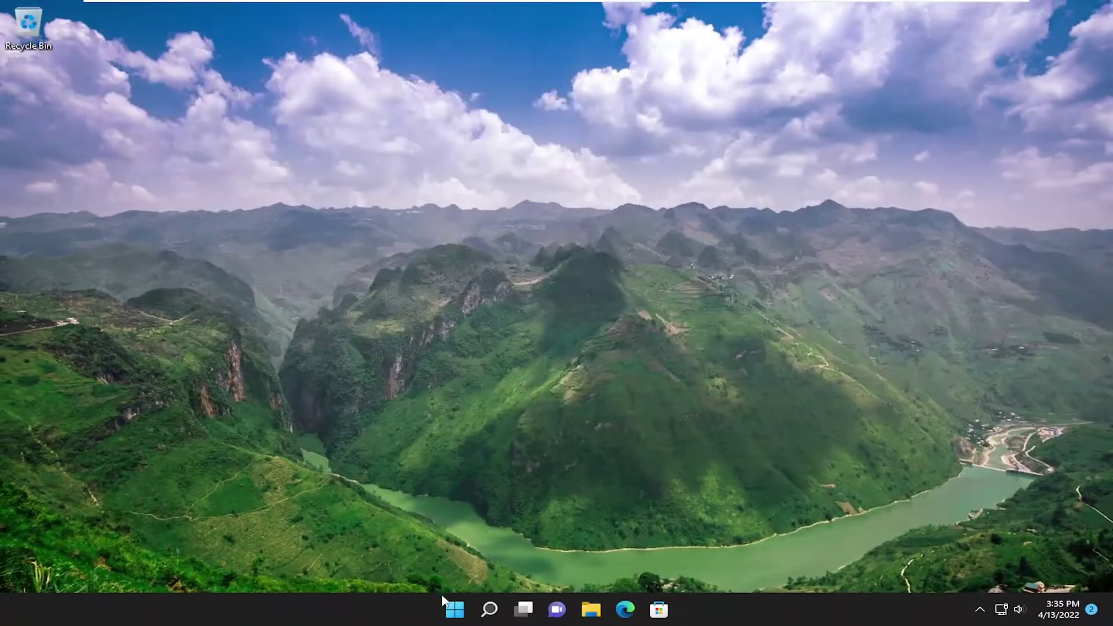
Step: Restart Windows from the Start button's quick-link menu
right_click(455, 608)
mouse_move(461, 555)
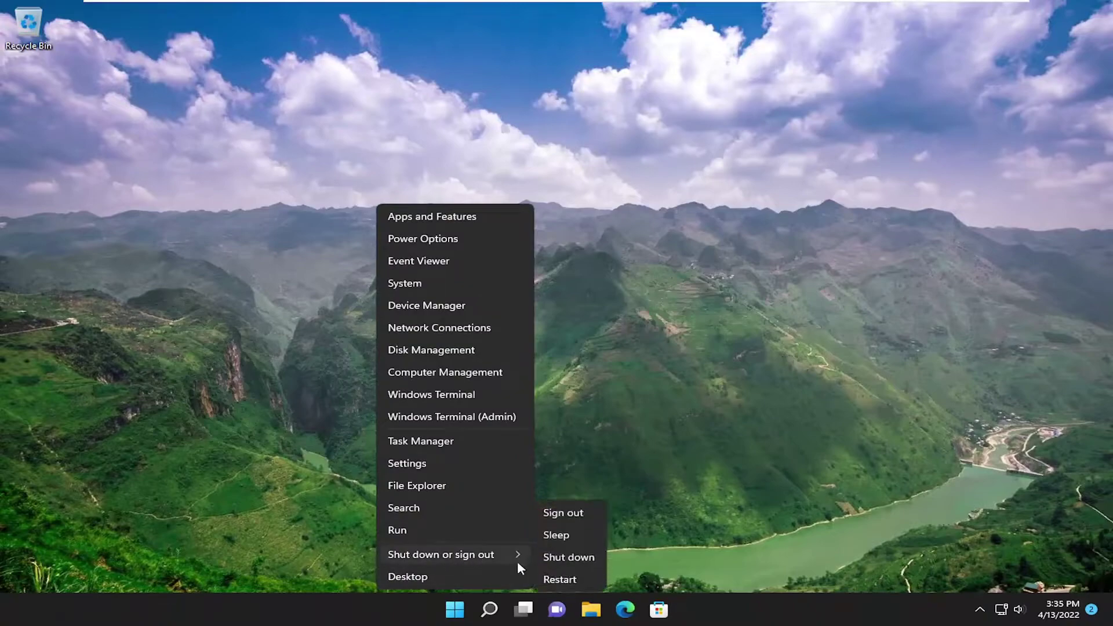
left_click(542, 574)
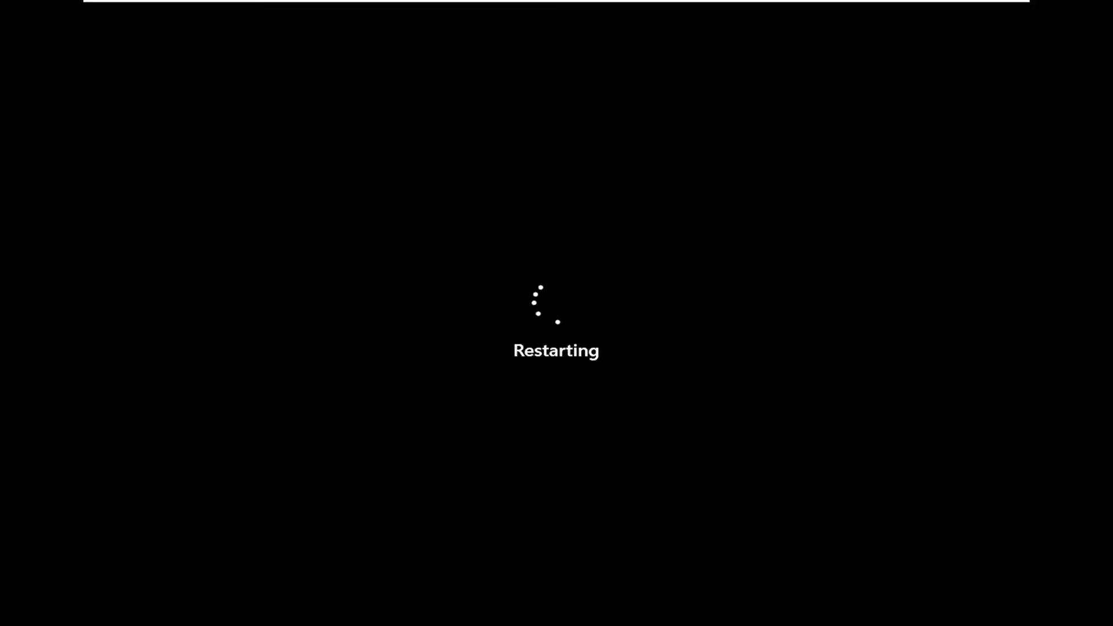